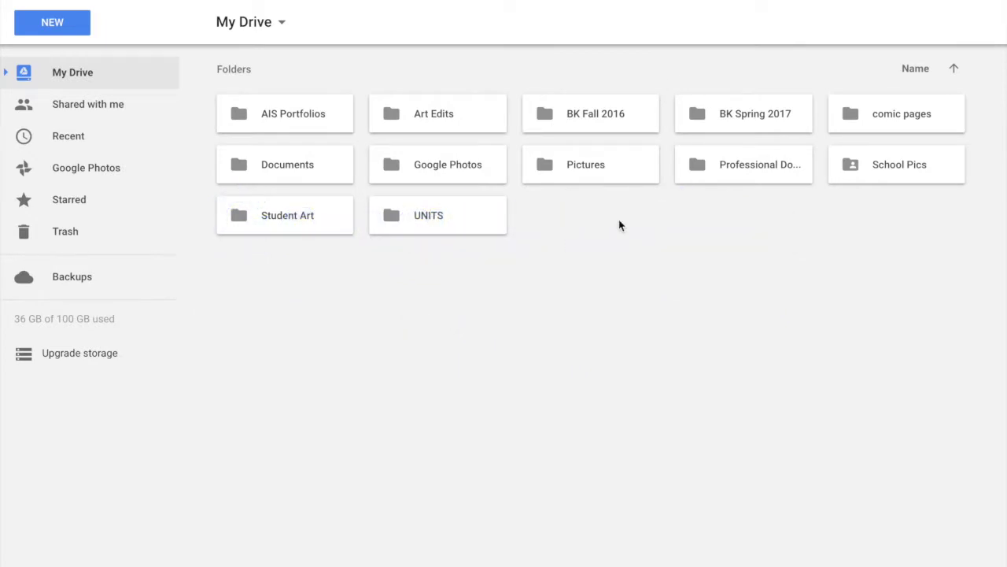
# - Navigate into AIS Portfolios > G8 - 4 > -CLASS RUBRICS-
pyautogui.doubleClick(294, 110)
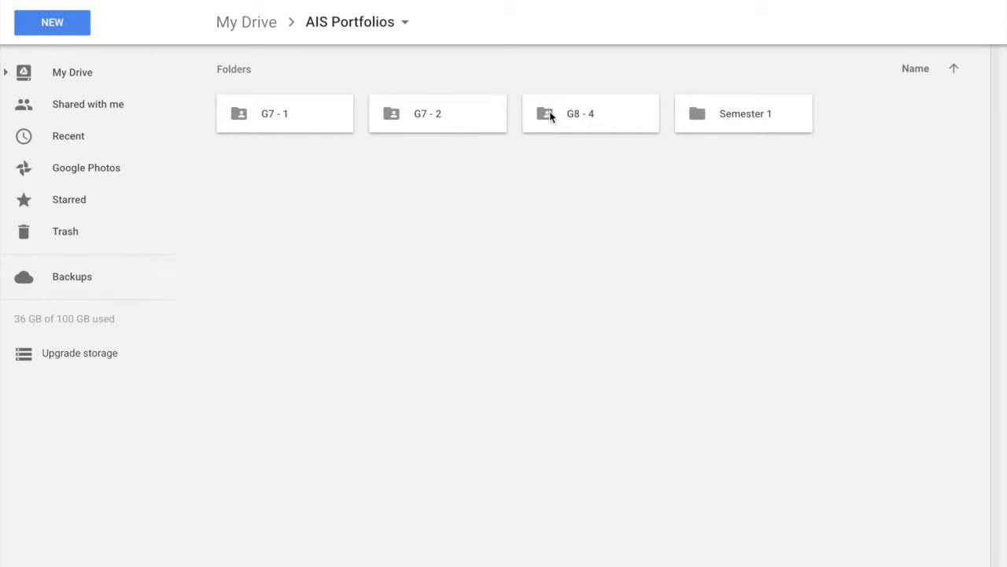
pyautogui.doubleClick(549, 111)
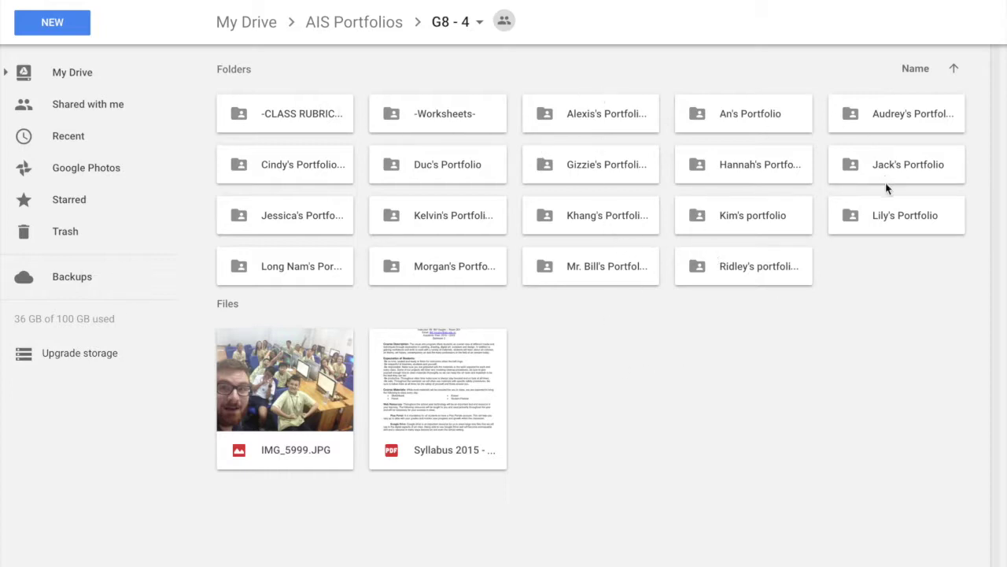
pyautogui.doubleClick(324, 110)
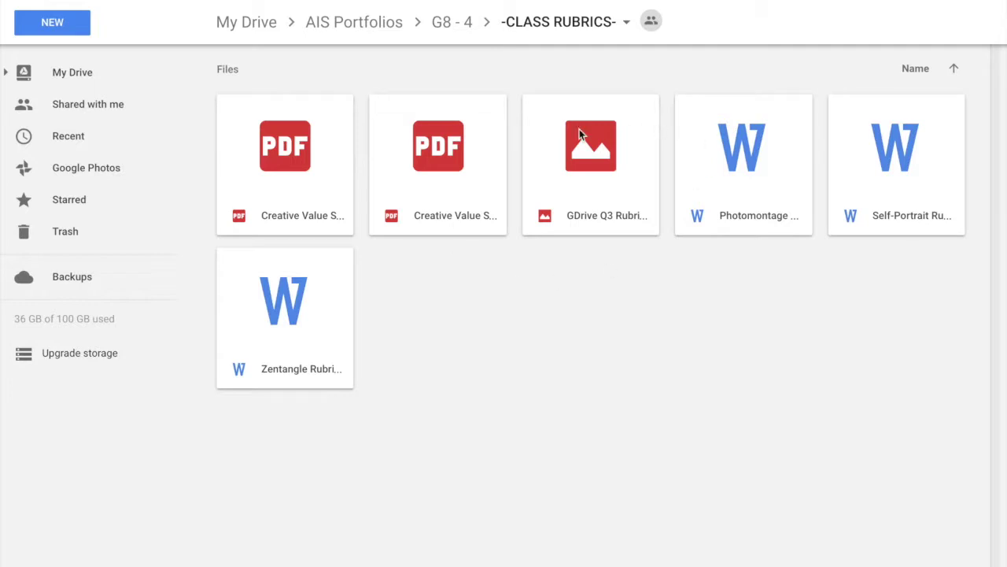
# - Preview the second rubric PDF, then return to the G8 - 4 class folder
pyautogui.doubleClick(445, 147)
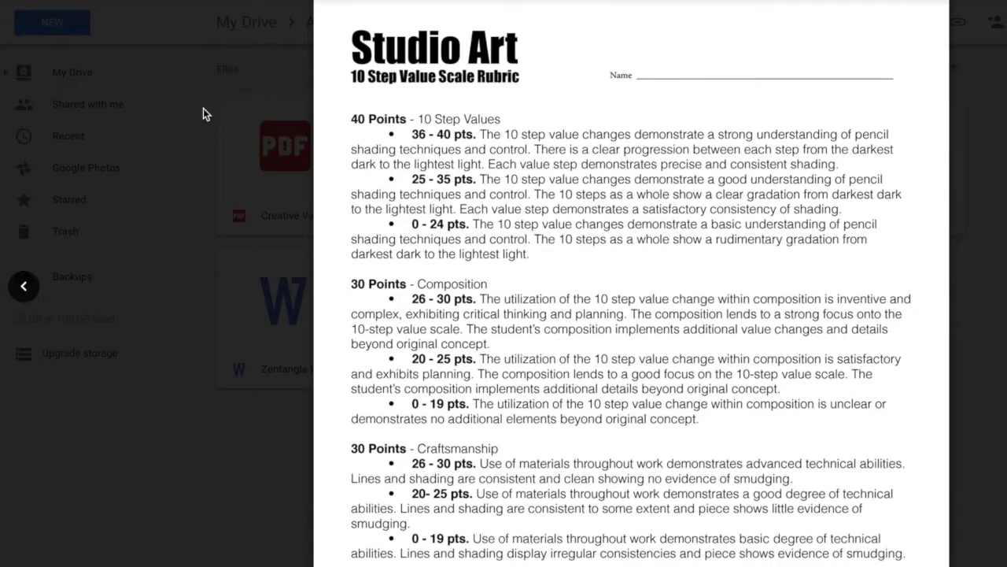
pyautogui.scroll(-3, 217, 152)
pyautogui.scroll(2, 214, 150)
pyautogui.click(216, 133)
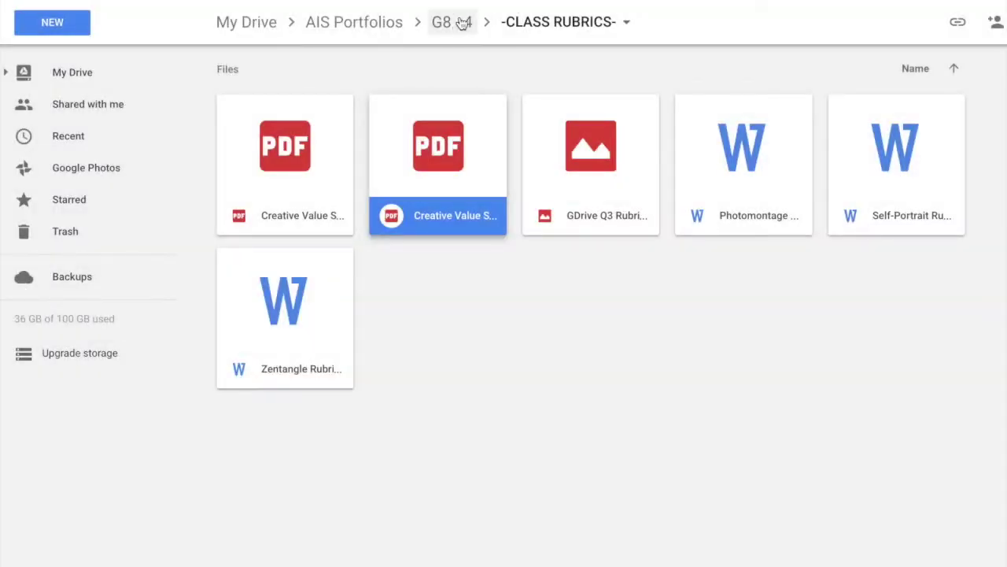
pyautogui.click(459, 26)
pyautogui.doubleClick(502, 364)
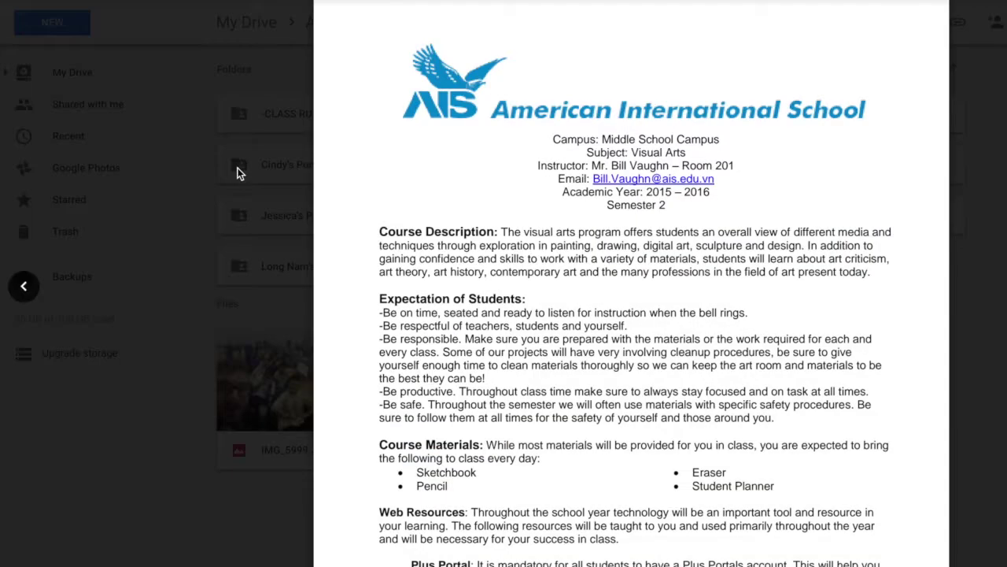
pyautogui.click(237, 168)
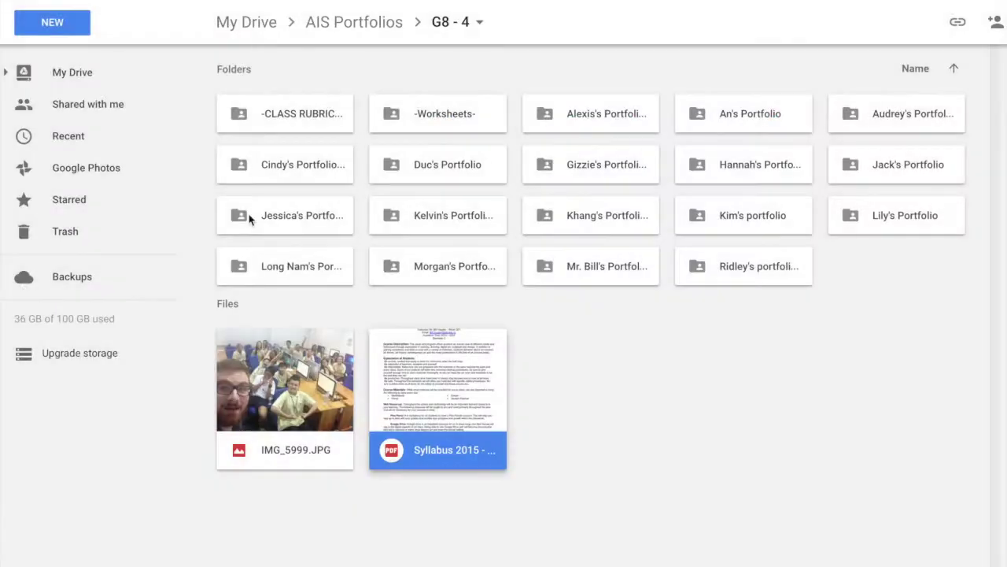
pyautogui.click(301, 384)
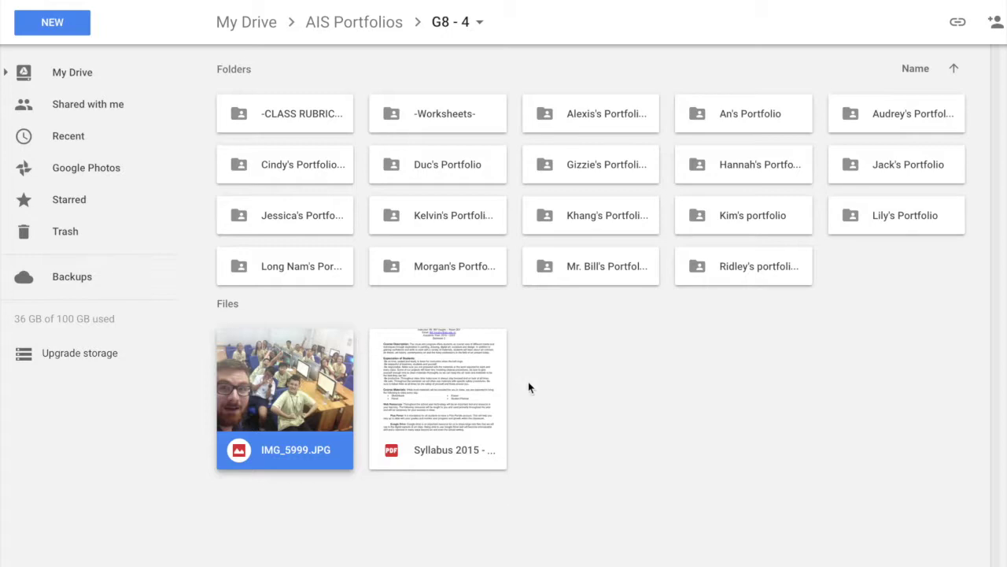
pyautogui.click(639, 396)
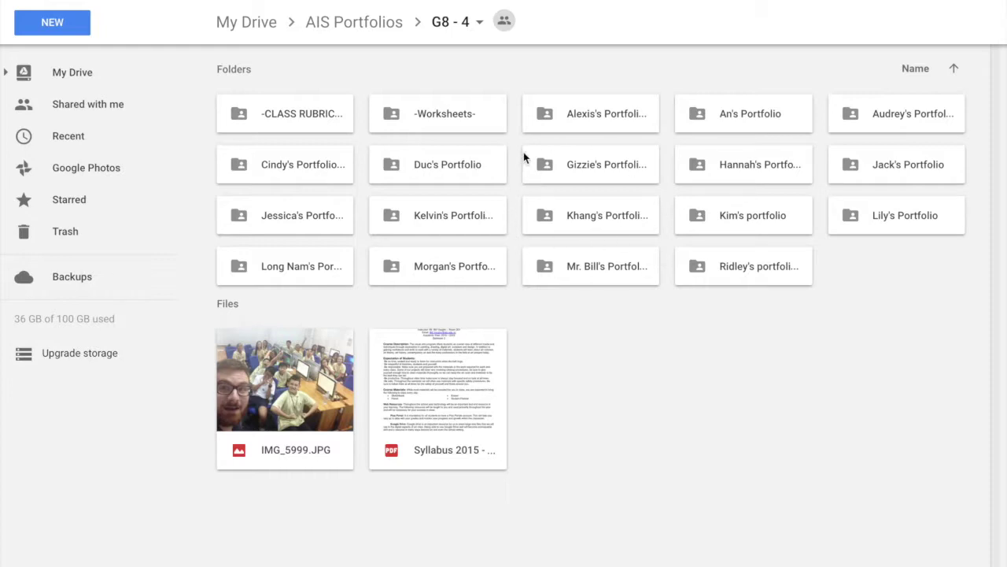
# - Create a new student portfolio folder at the top level of My Drive
pyautogui.click(242, 25)
pyautogui.click(68, 19)
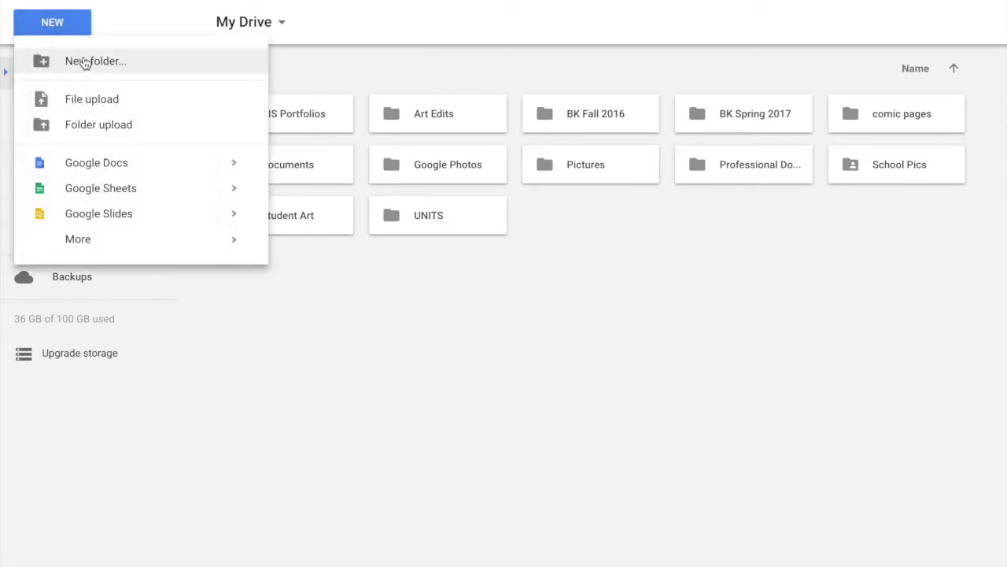
pyautogui.click(83, 60)
pyautogui.write('Bill V Portfolio')
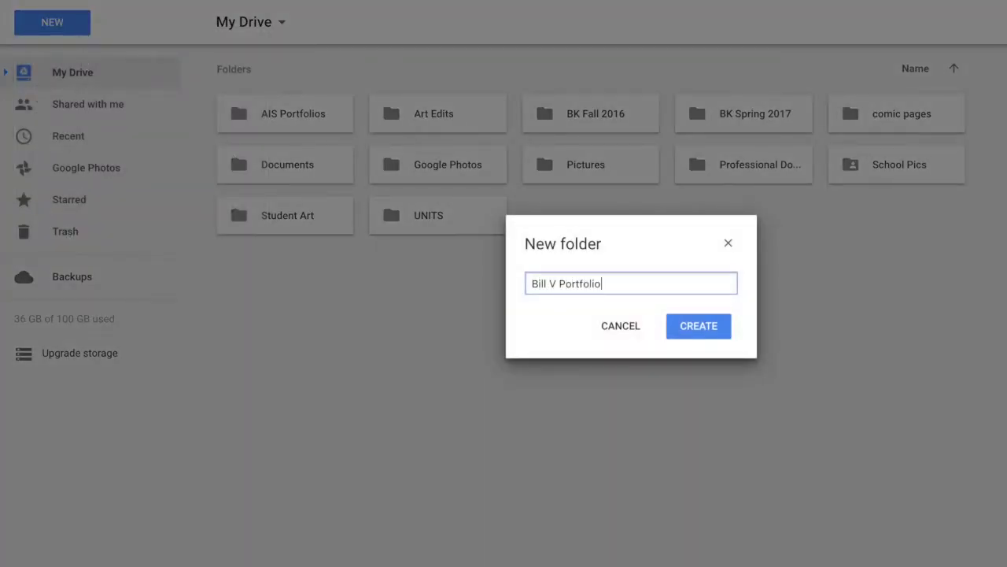
pyautogui.press('Return')
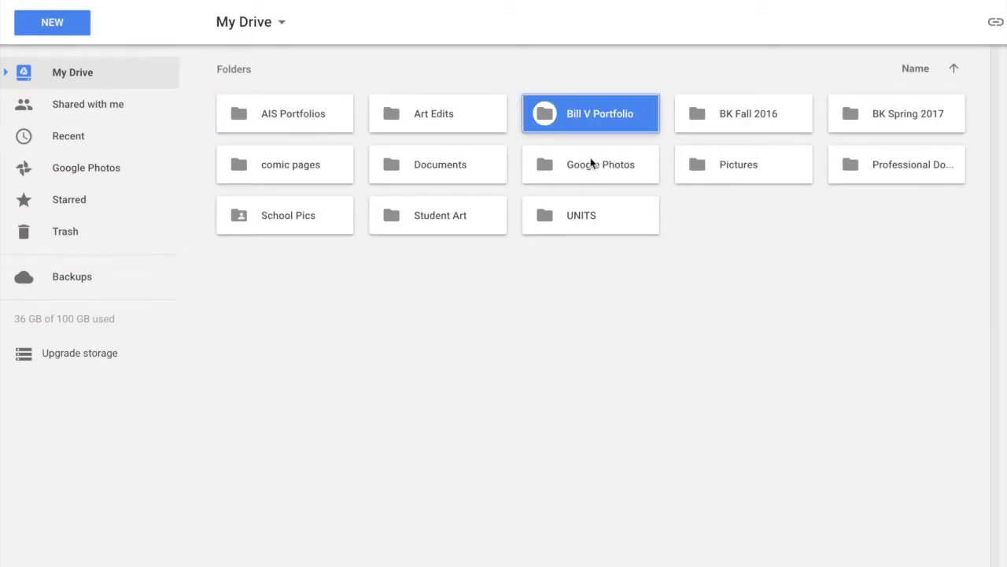
# - Start sharing the new folder with an e-mail address, then cancel without sharing
pyautogui.rightClick(597, 114)
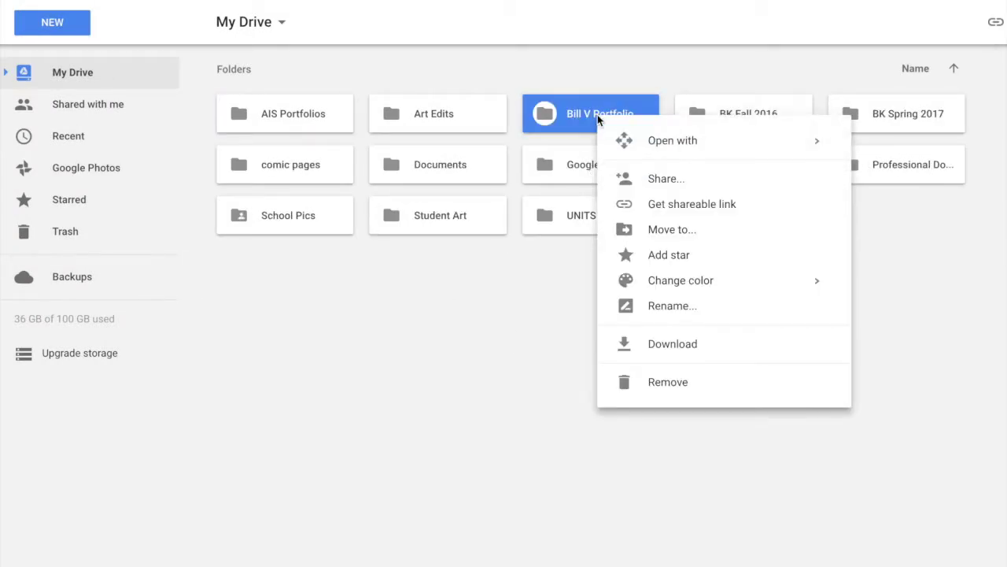
pyautogui.click(635, 178)
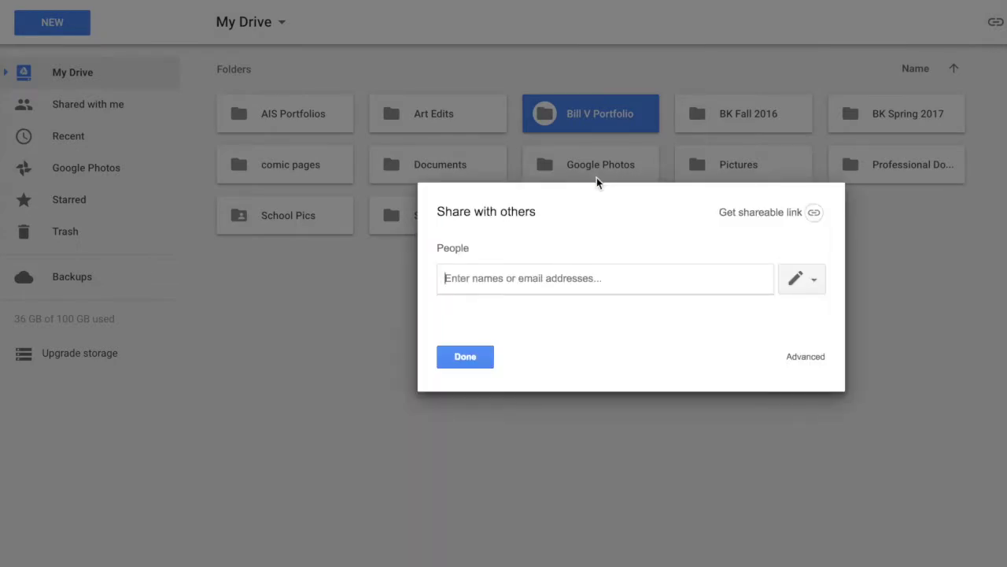
pyautogui.write('Email')
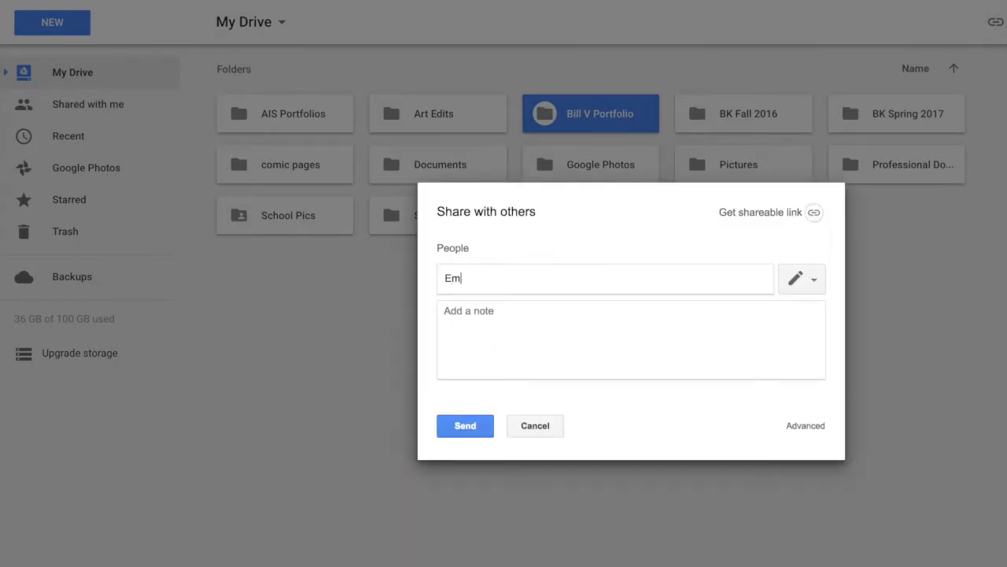
pyautogui.click(533, 430)
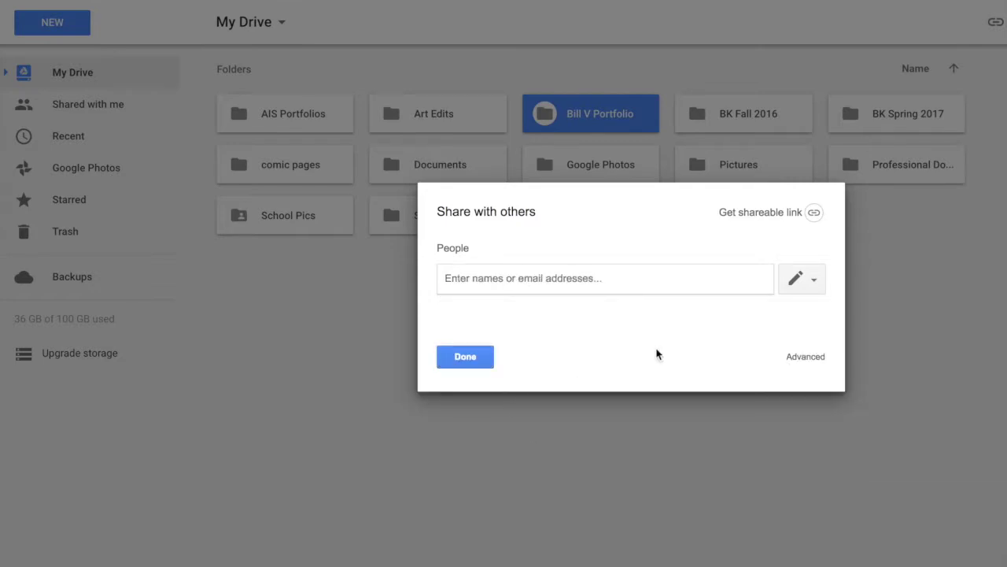
pyautogui.click(443, 358)
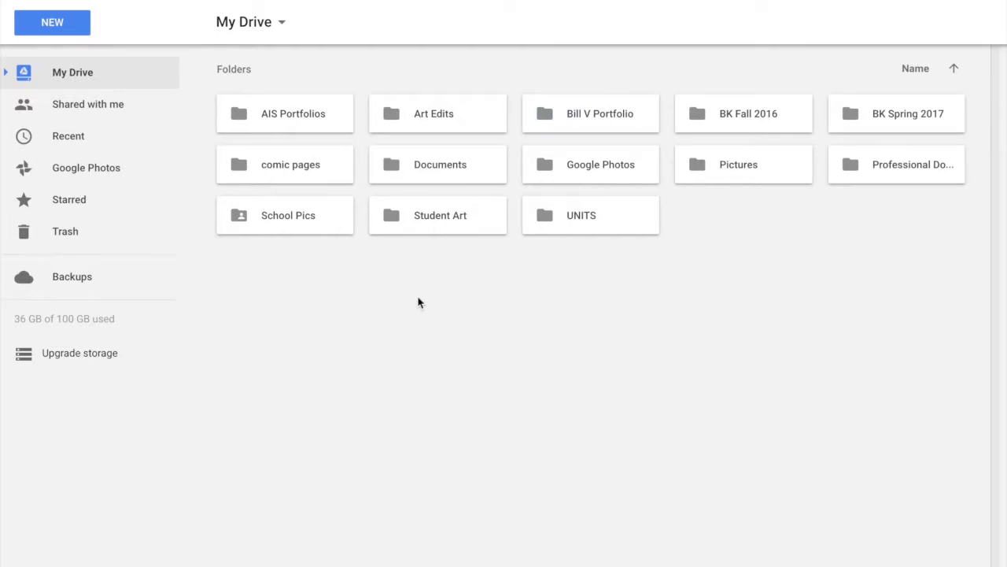
# - Add the shared TOLD - P document from Shared with me to My Drive
pyautogui.click(130, 106)
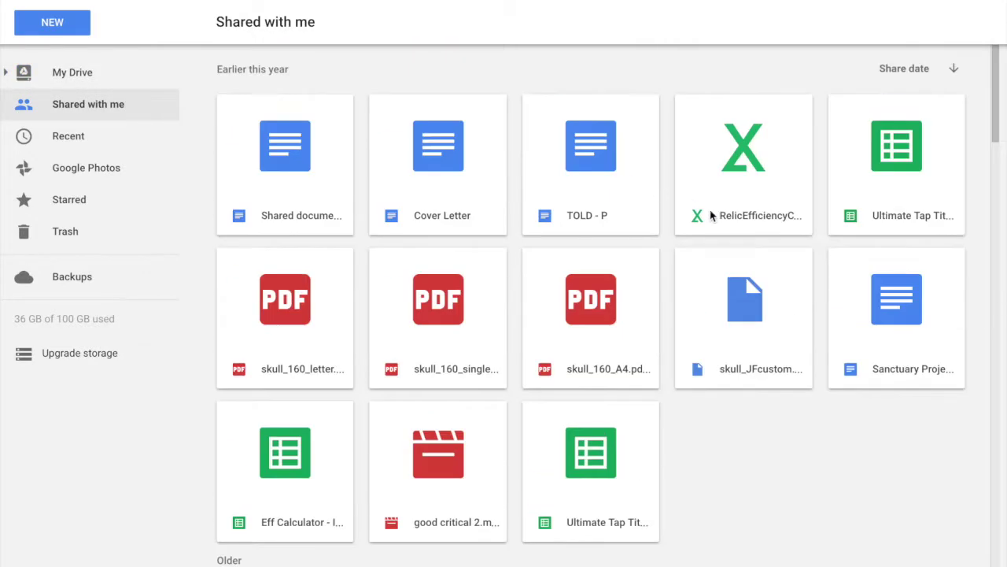
pyautogui.rightClick(613, 147)
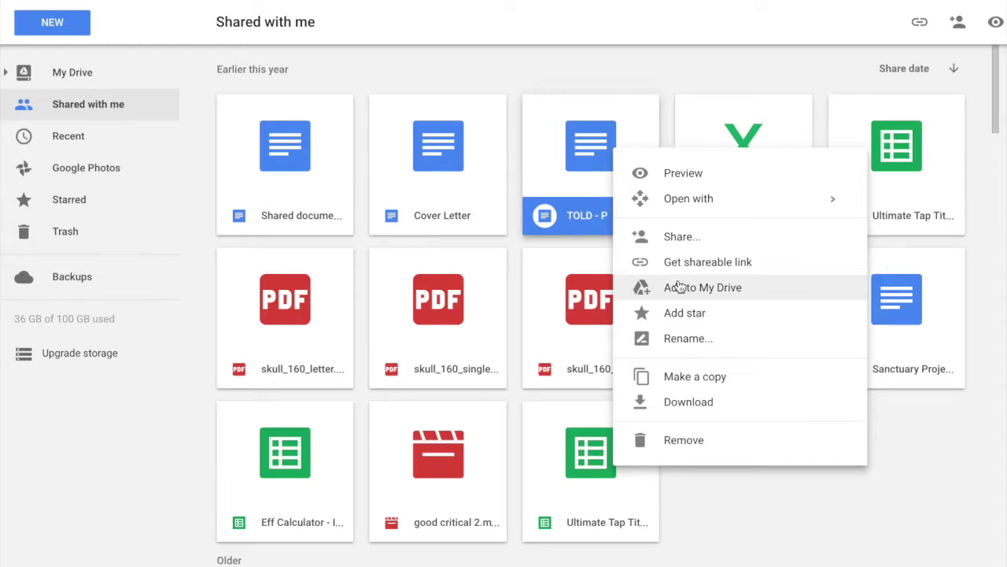
pyautogui.click(679, 287)
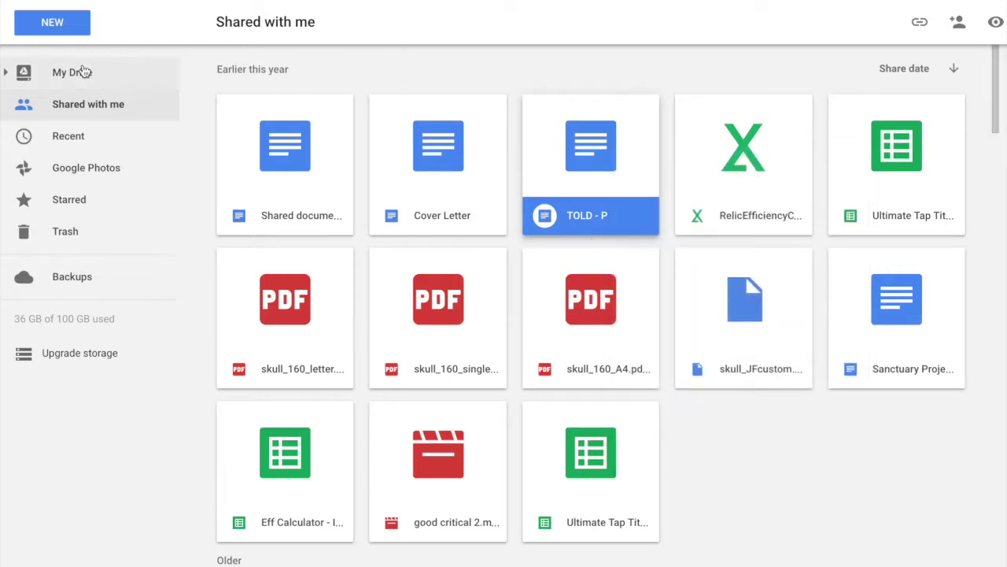
# - Check TOLD - P now appears in My Drive, then open AIS Portfolios
pyautogui.click(71, 72)
pyautogui.click(350, 340)
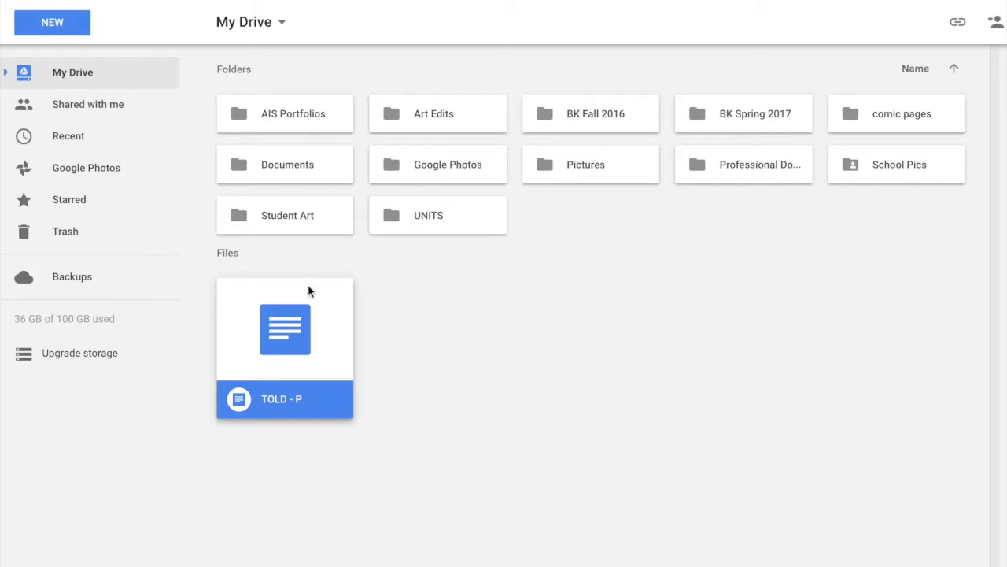
pyautogui.click(315, 112)
pyautogui.doubleClick(317, 113)
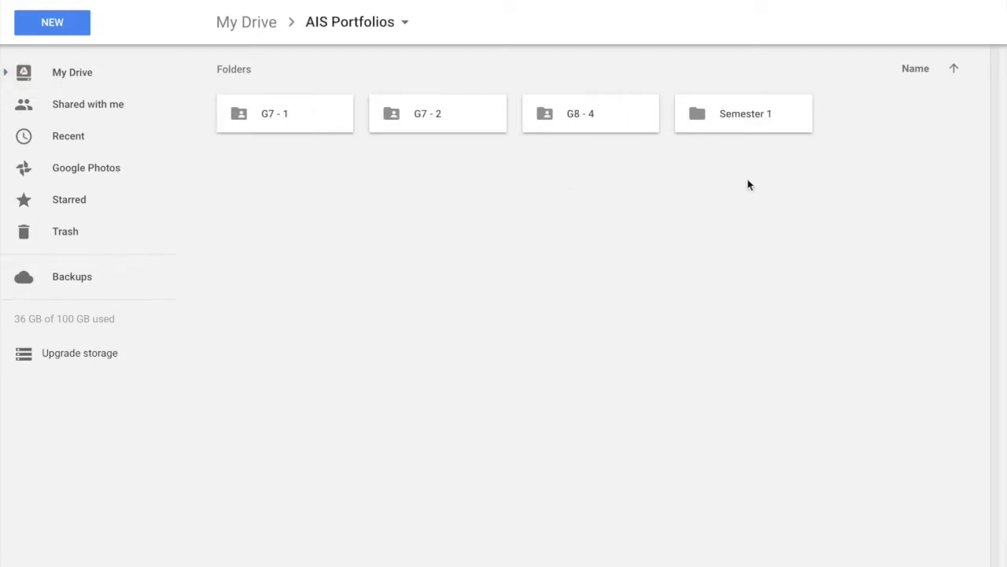
# - Look inside the G8 - 4 class folder, then return up to AIS Portfolios
pyautogui.click(609, 105)
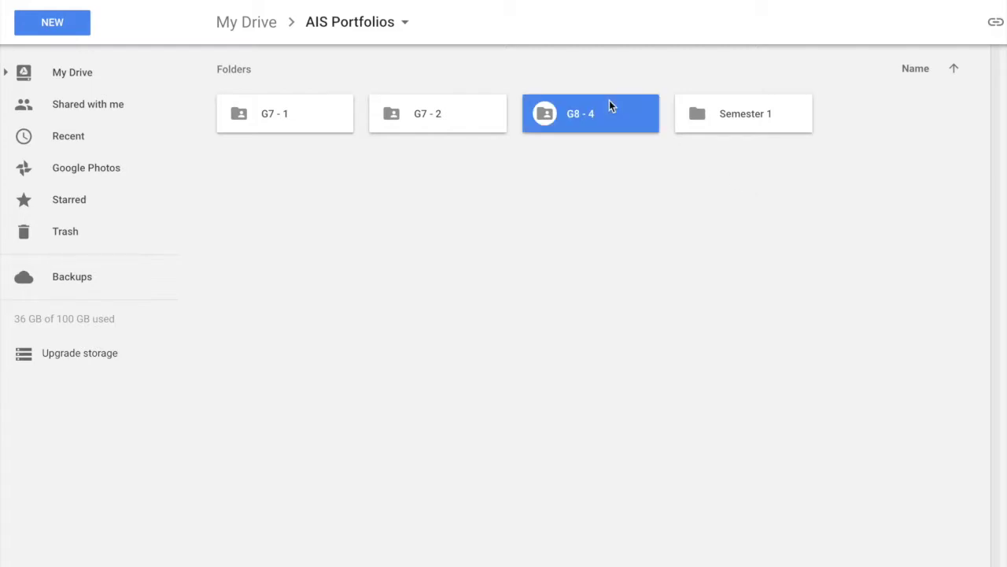
pyautogui.doubleClick(610, 103)
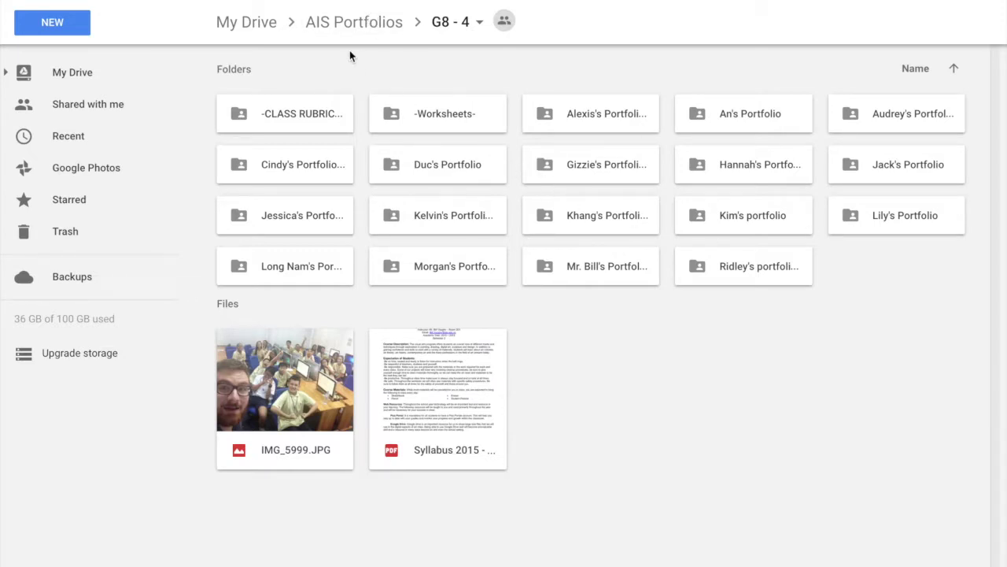
pyautogui.click(360, 25)
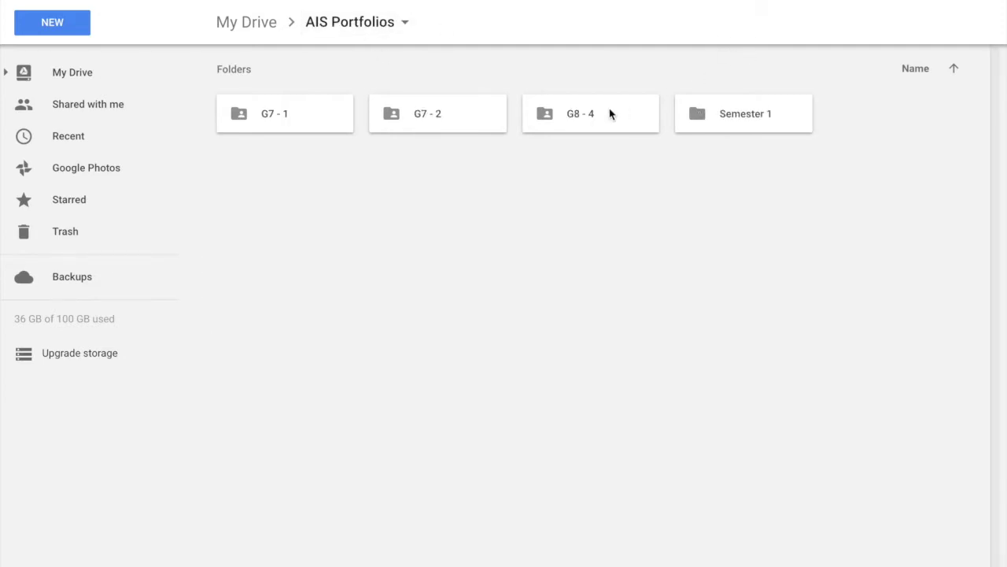
# - Keep G8 - 4 shared as 'Anyone with the link can view' and open a student's portfolio
pyautogui.rightClick(611, 114)
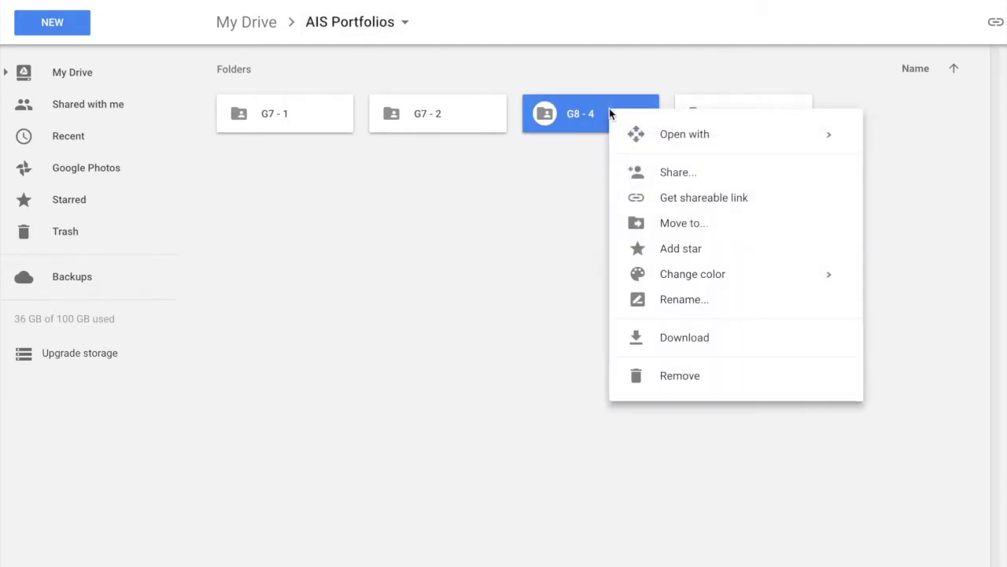
pyautogui.click(666, 172)
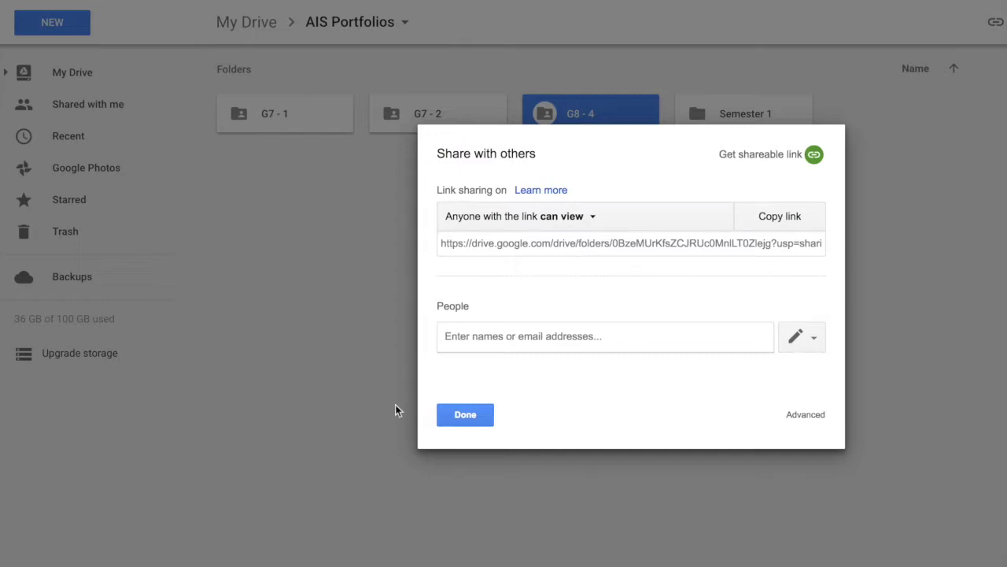
pyautogui.click(471, 416)
pyautogui.doubleClick(463, 267)
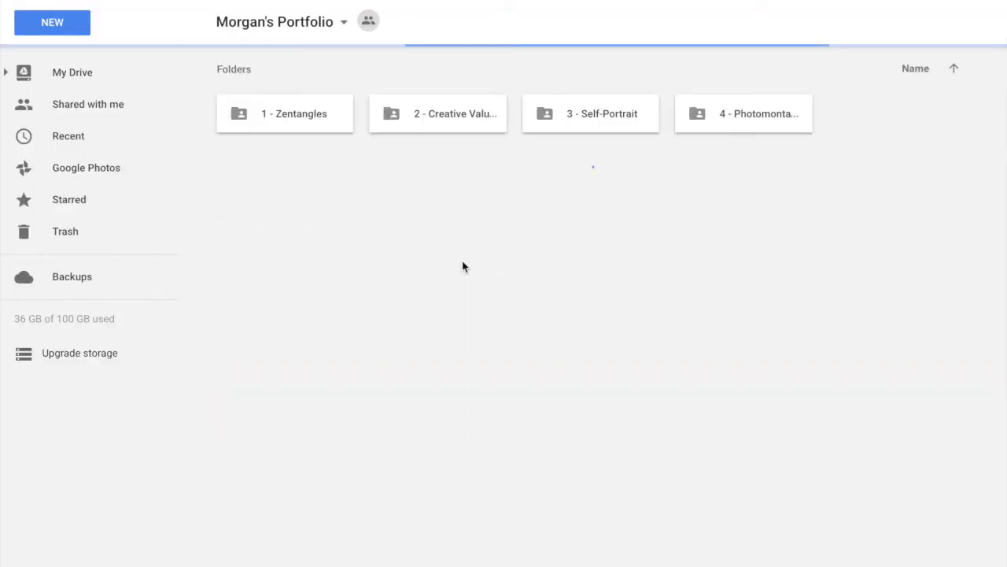
# - Look over the four project folders and open 1 - Zentangles
pyautogui.click(337, 129)
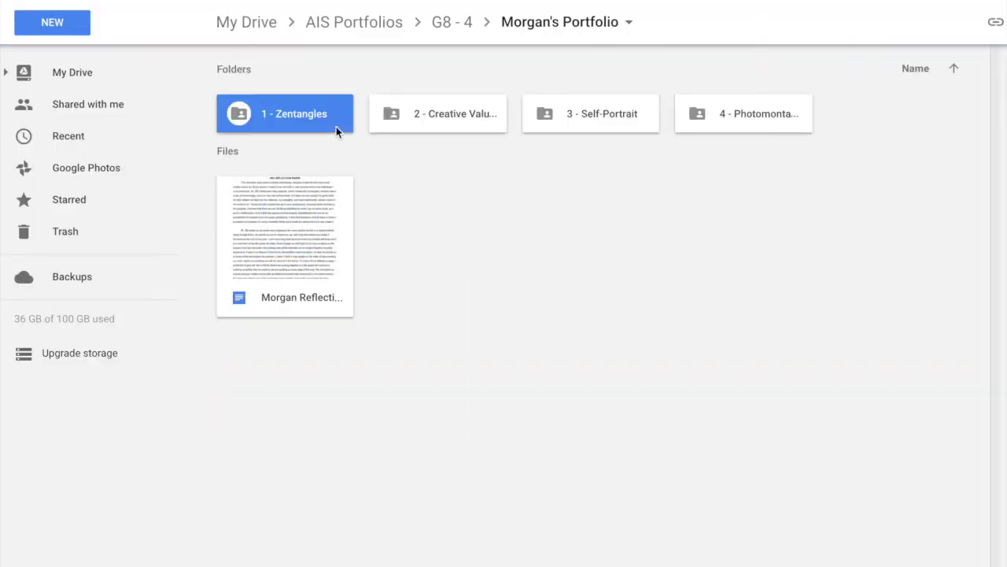
pyautogui.click(444, 122)
pyautogui.click(586, 113)
pyautogui.click(744, 118)
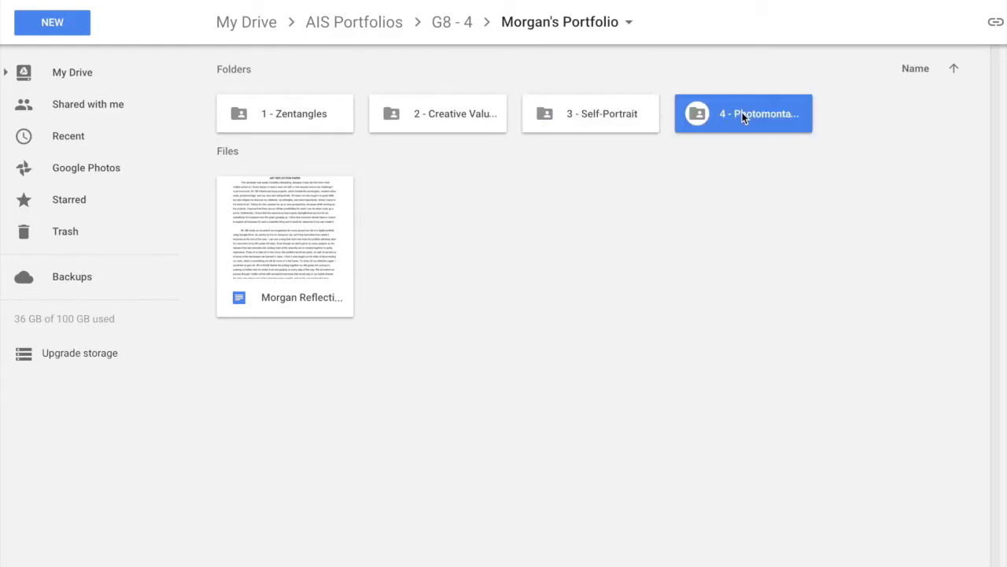
pyautogui.doubleClick(329, 116)
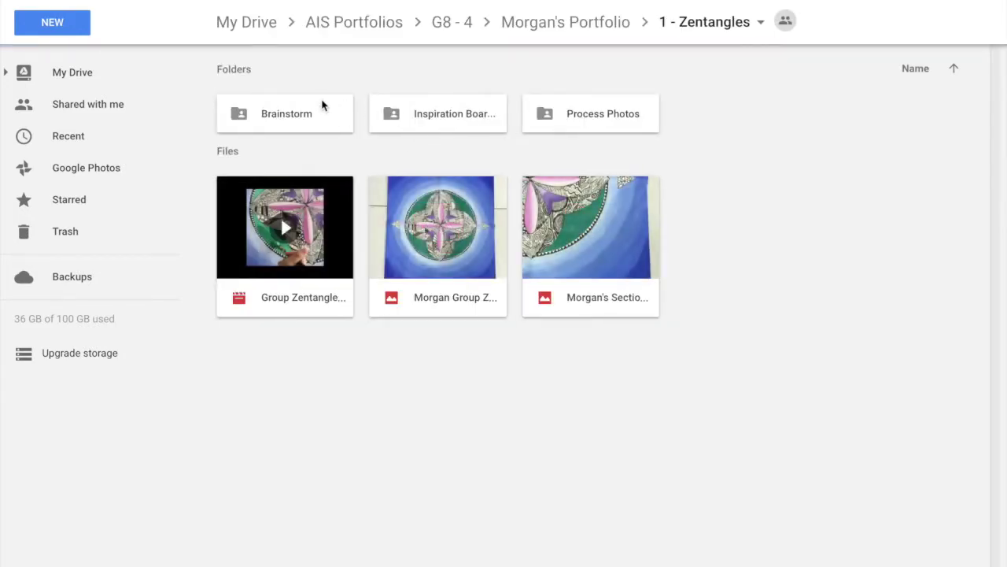
# - Preview the Brainstorm sketches, including the thumbnail sketch sheet, then return to 1 - Zentangles
pyautogui.doubleClick(303, 126)
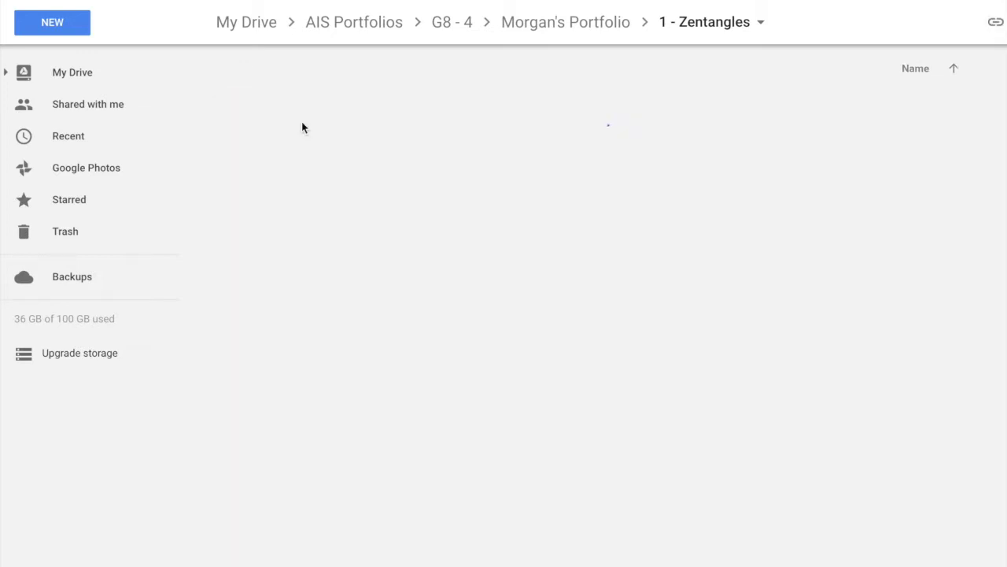
pyautogui.doubleClick(302, 126)
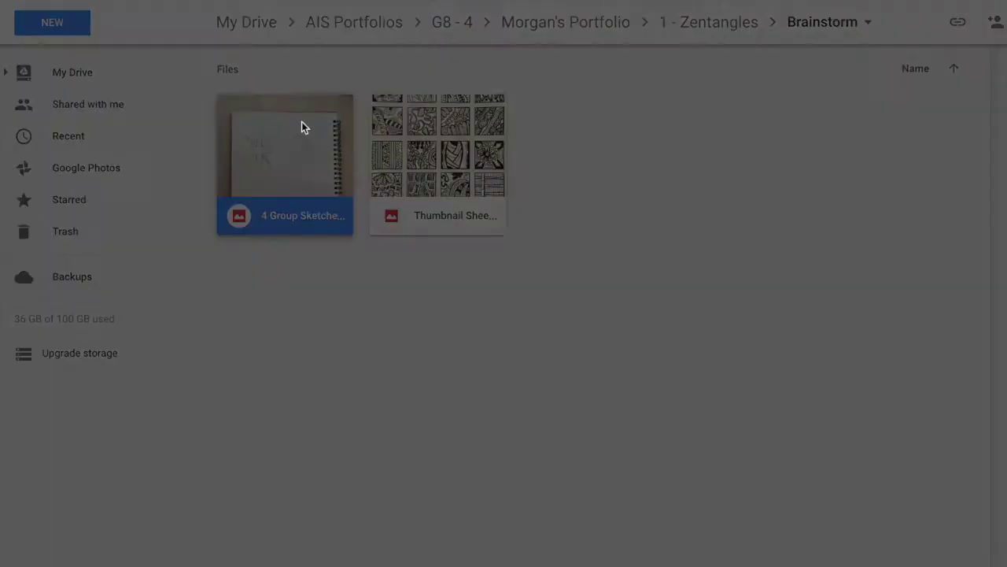
pyautogui.press('Right')
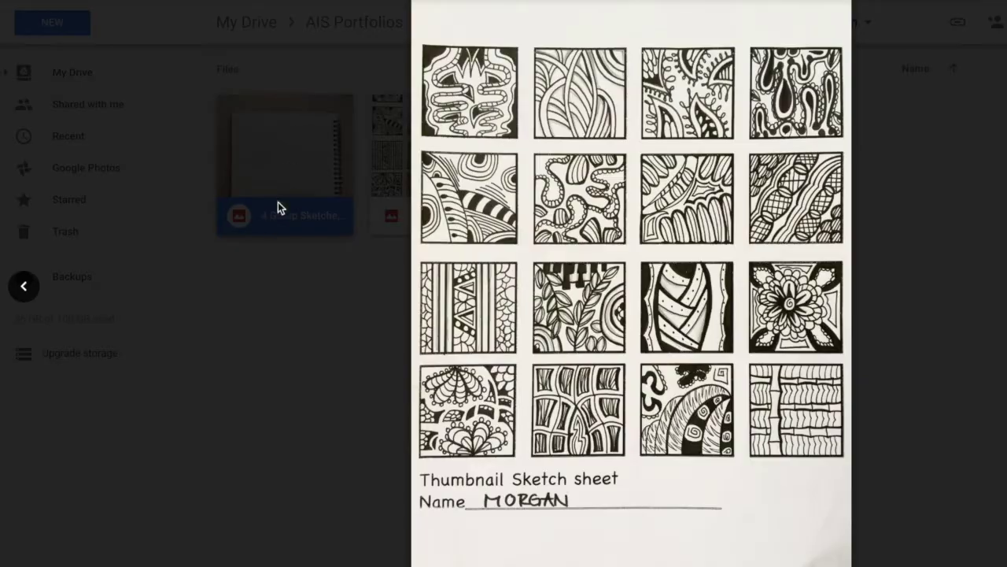
pyautogui.press('Escape')
pyautogui.click(706, 29)
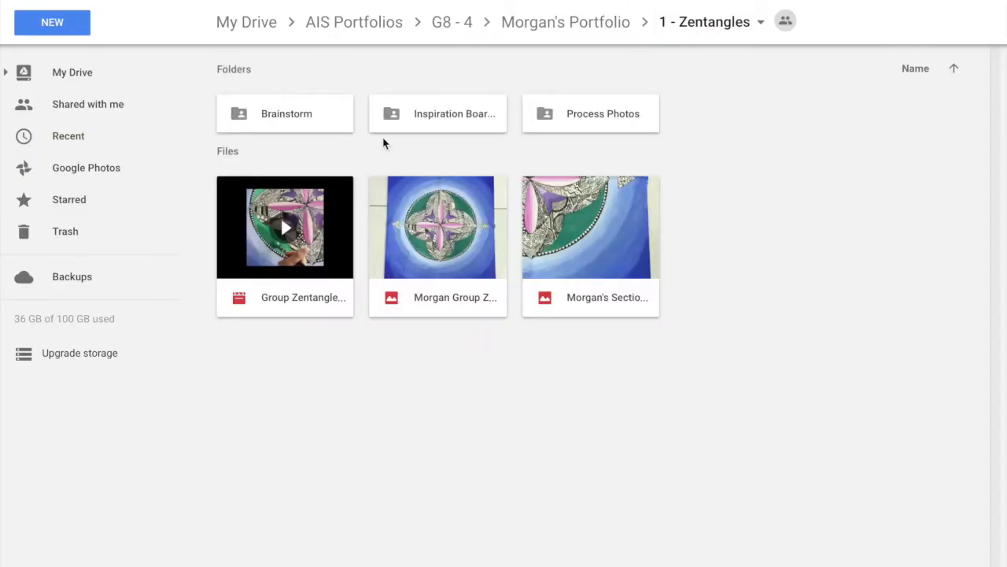
# - Open the Inspiration Board folder and preview its three inspiration images
pyautogui.doubleClick(433, 115)
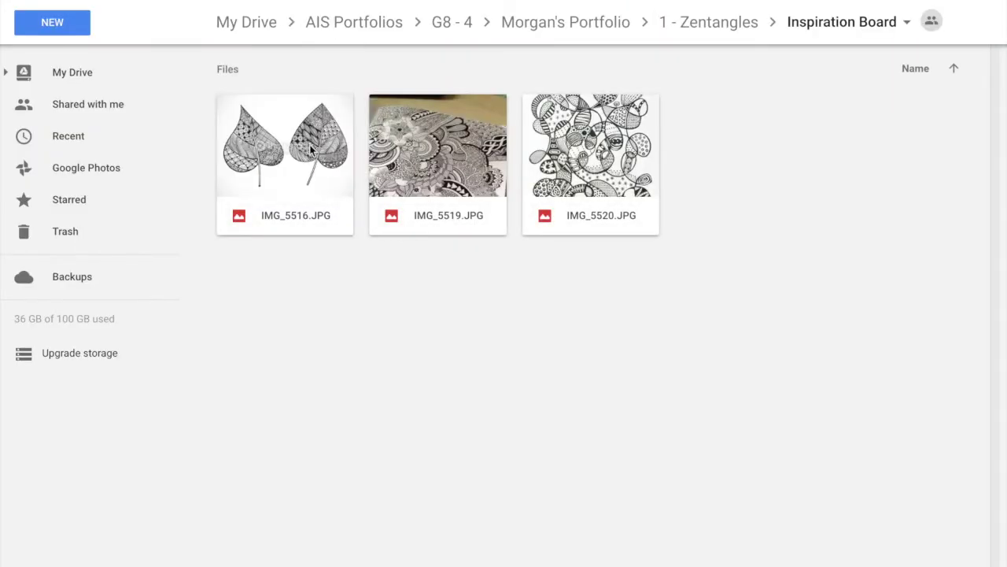
pyautogui.doubleClick(312, 149)
pyautogui.press('Right')
pyautogui.press('Right')
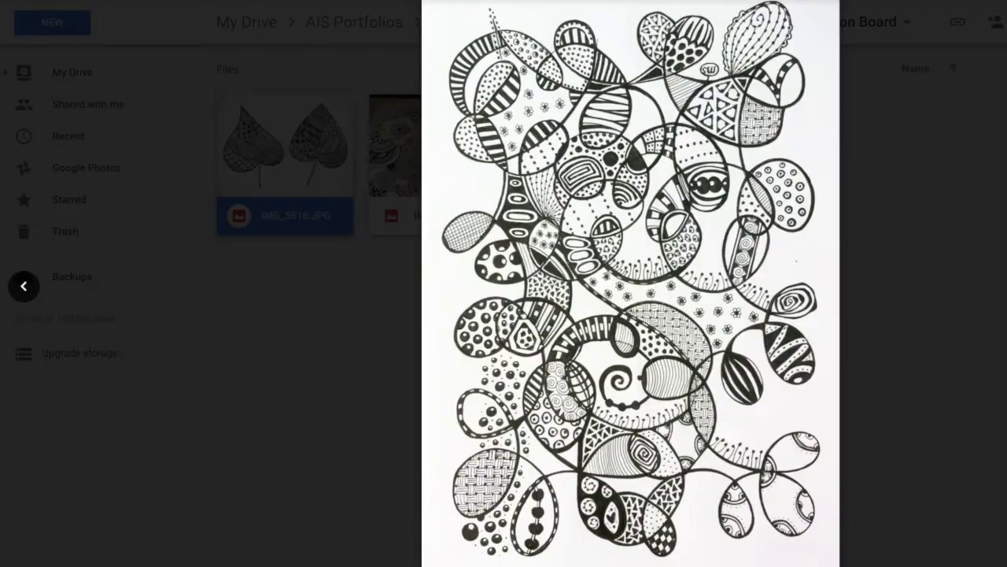
pyautogui.press('Escape')
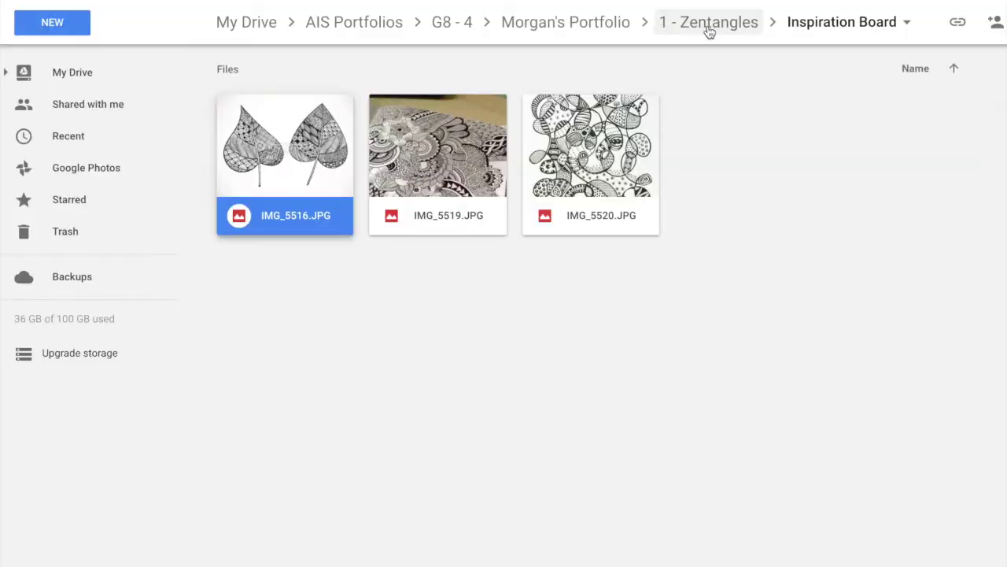
pyautogui.click(480, 251)
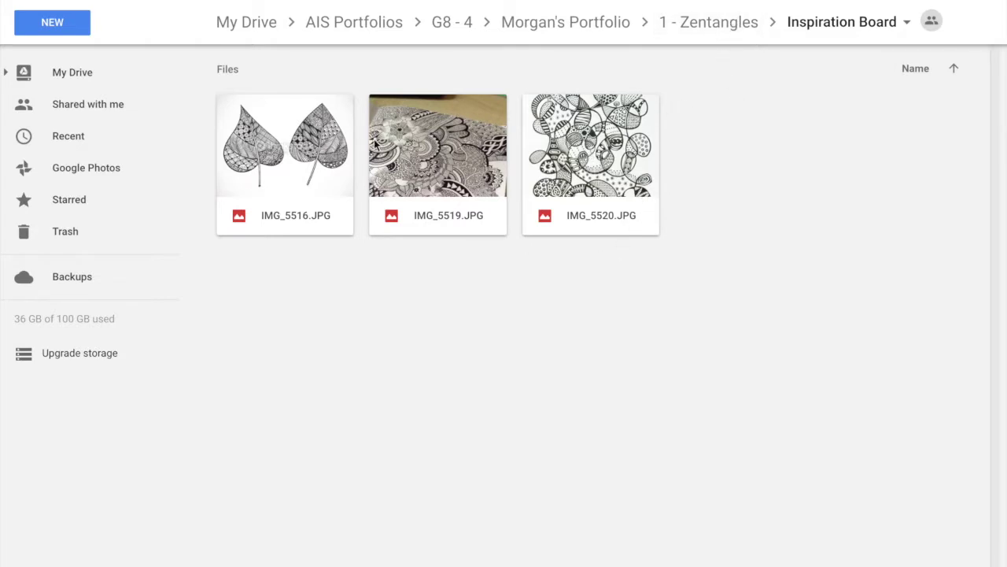
# - Preview the Process Photos from IMG_5217.JPG through the blue and green painted photo
pyautogui.click(708, 22)
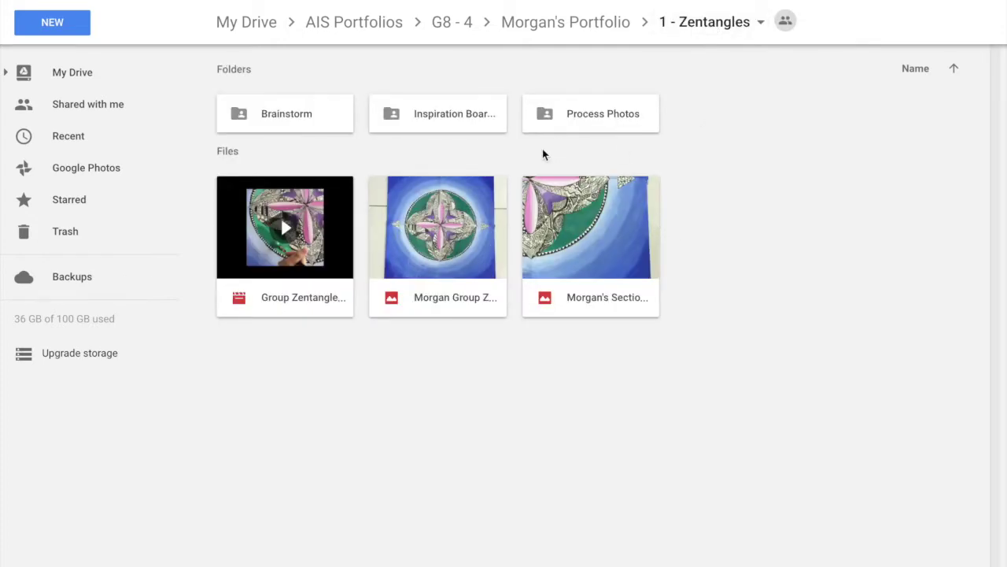
pyautogui.doubleClick(609, 111)
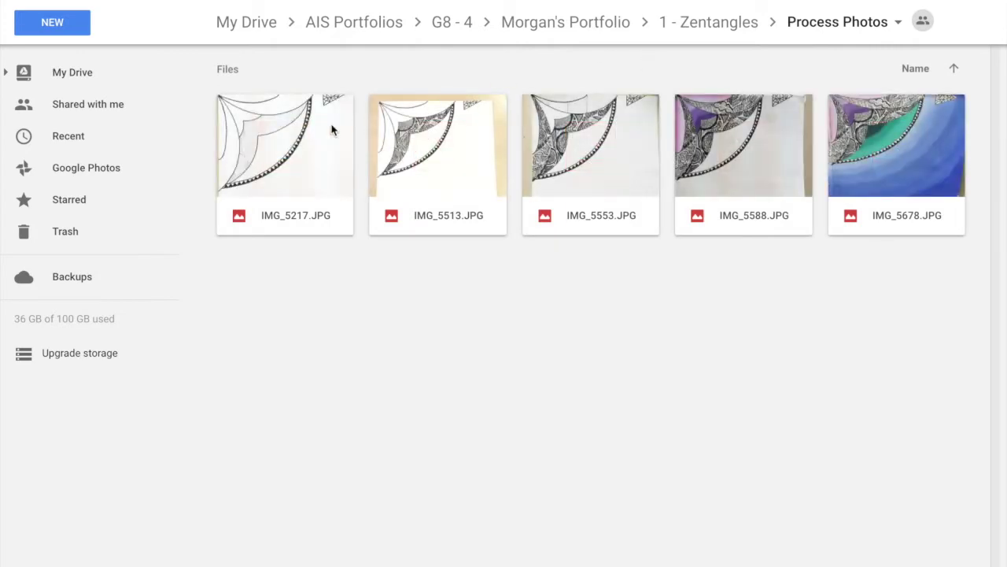
pyautogui.doubleClick(320, 128)
pyautogui.press('Right')
pyautogui.press('Right')
pyautogui.press('Right')
pyautogui.press('Right')
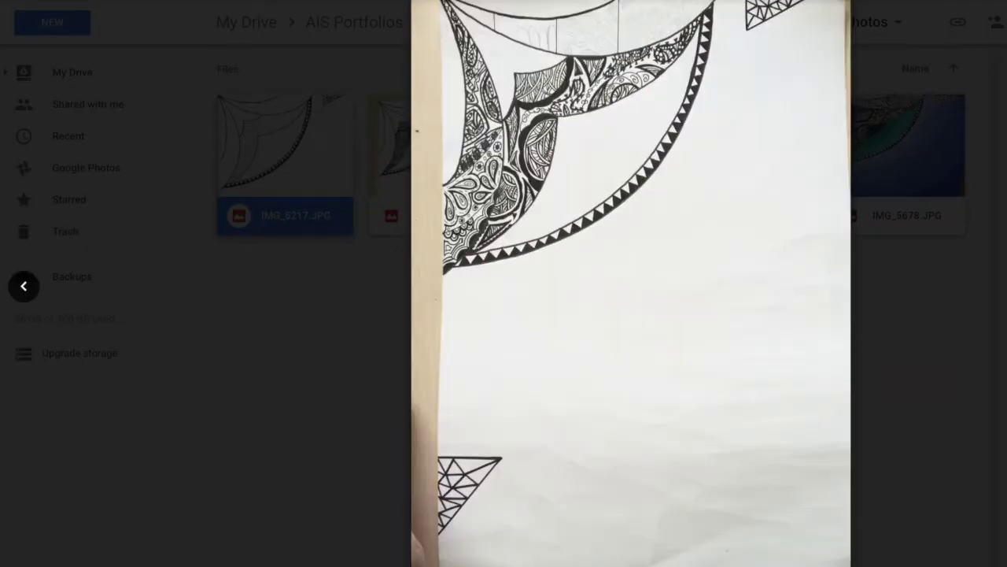
pyautogui.press('Right')
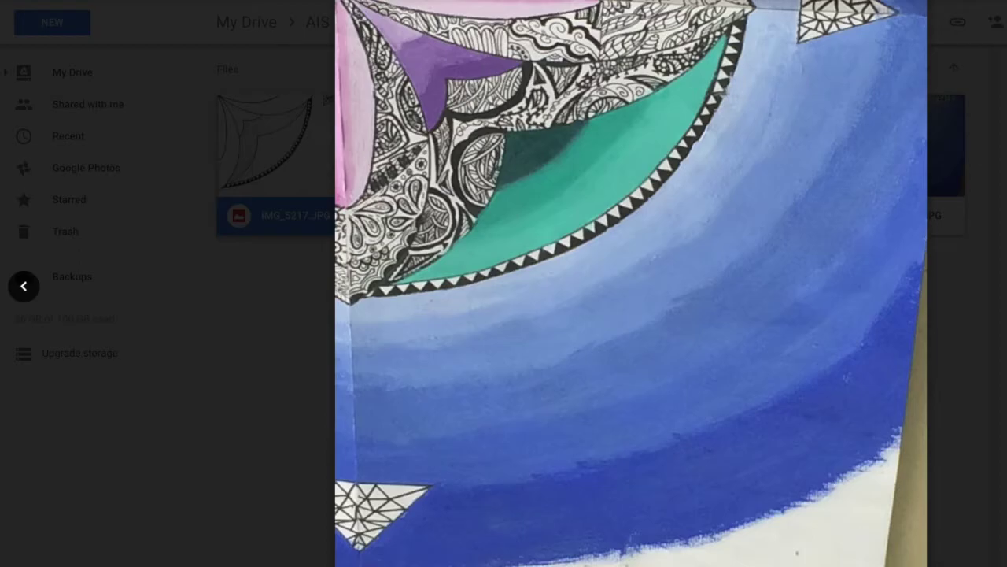
pyautogui.press('Escape')
# - Preview the finished blue mandala painting and group zentangle video, then return to G8 - 4
pyautogui.click(743, 22)
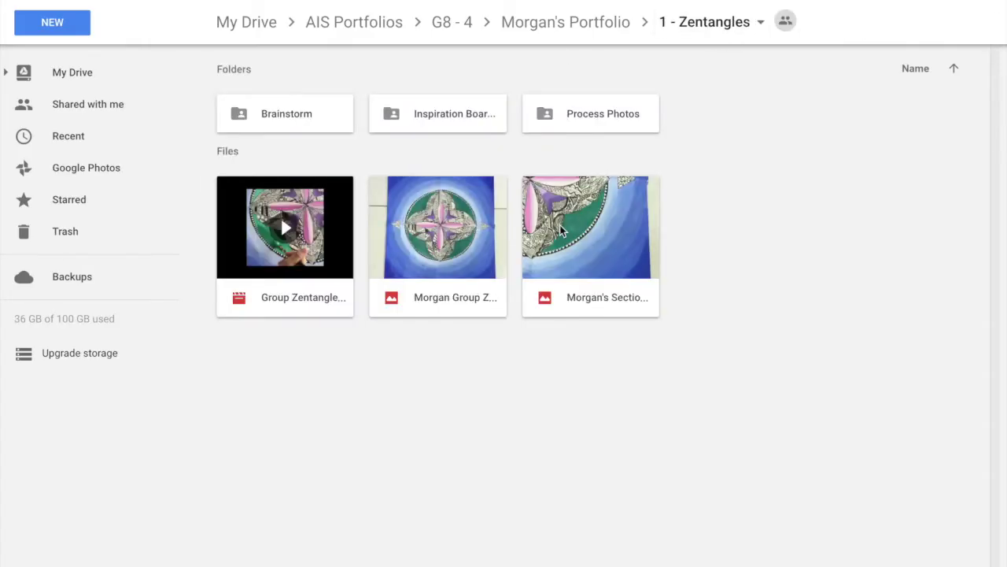
pyautogui.doubleClick(454, 214)
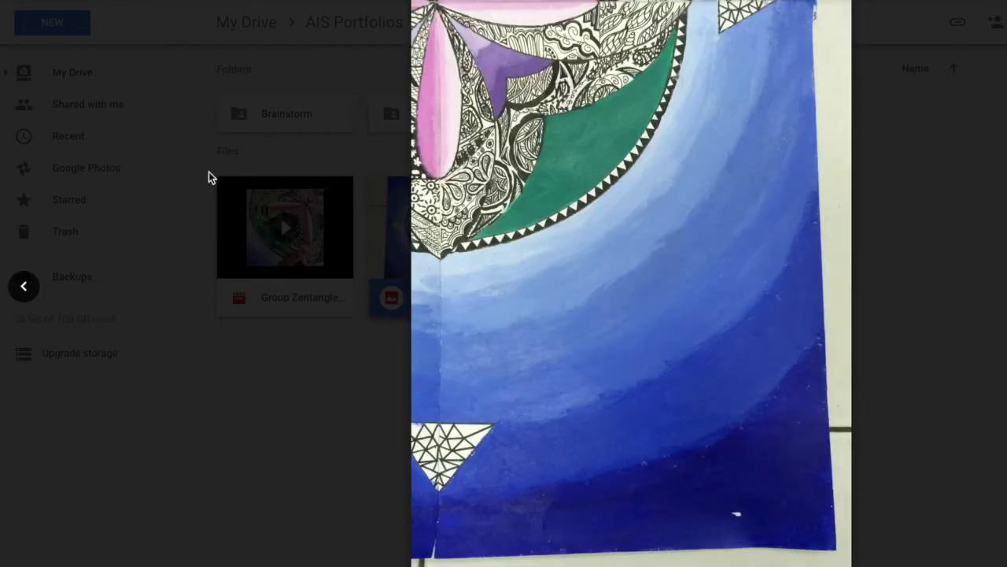
pyautogui.press('Escape')
pyautogui.doubleClick(331, 191)
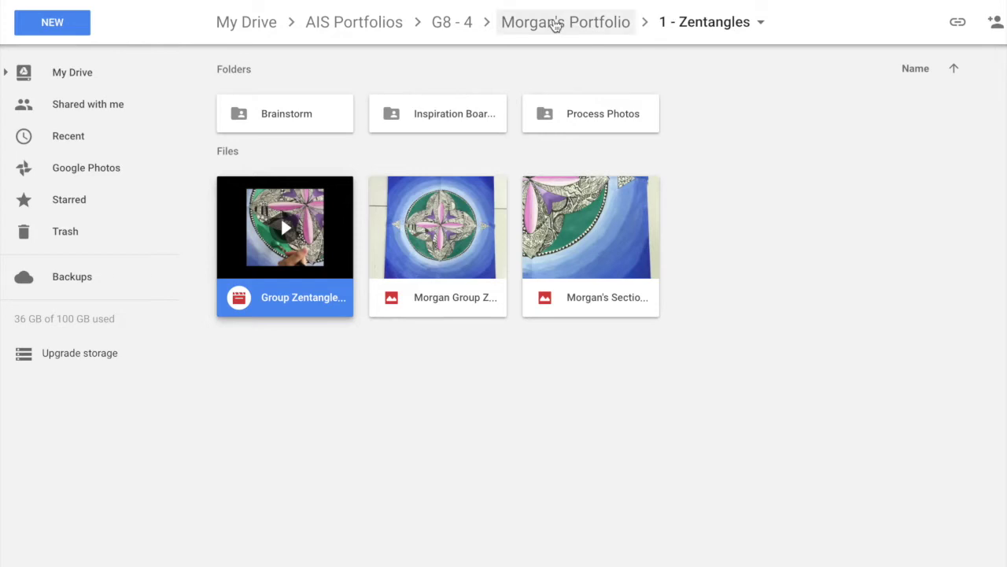
pyautogui.click(453, 22)
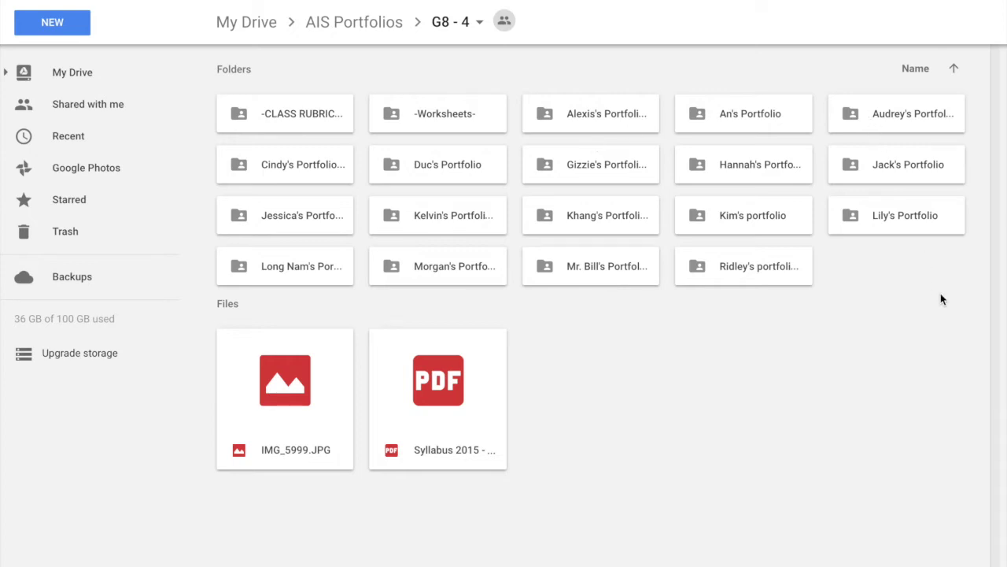
# - Open another student's portfolio and its 3 - SELF PORTRAIT PROJECT folder
pyautogui.doubleClick(505, 215)
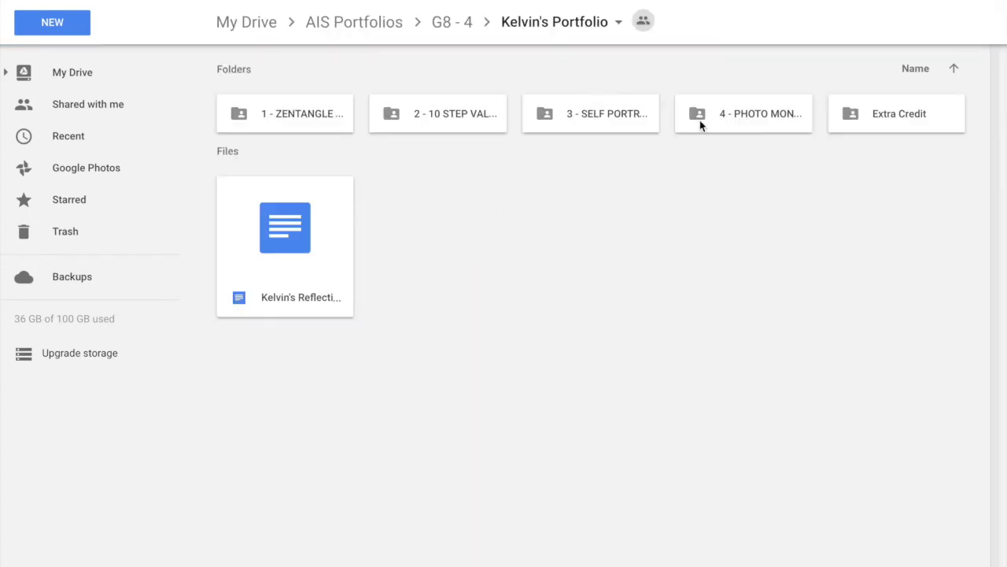
pyautogui.click(639, 116)
pyautogui.doubleClick(638, 116)
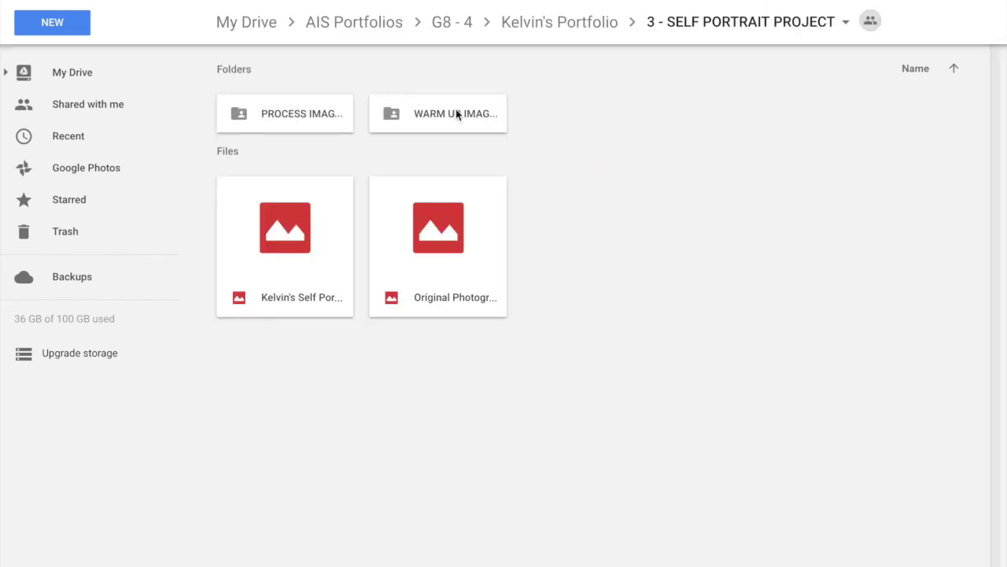
# - Open the PROCESS IMAGES folder and preview IMG_1512.JPG
pyautogui.click(321, 112)
pyautogui.doubleClick(321, 112)
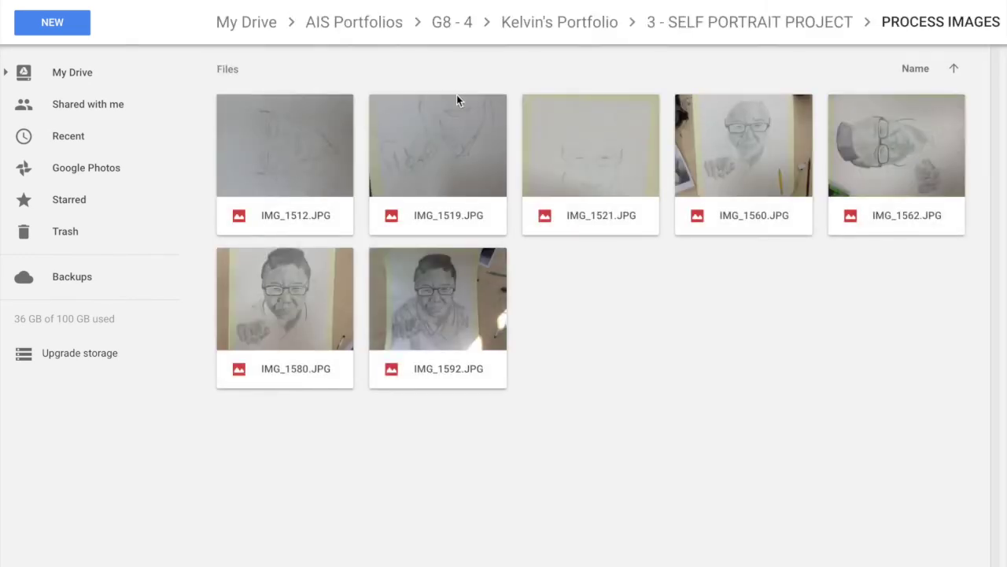
pyautogui.doubleClick(317, 147)
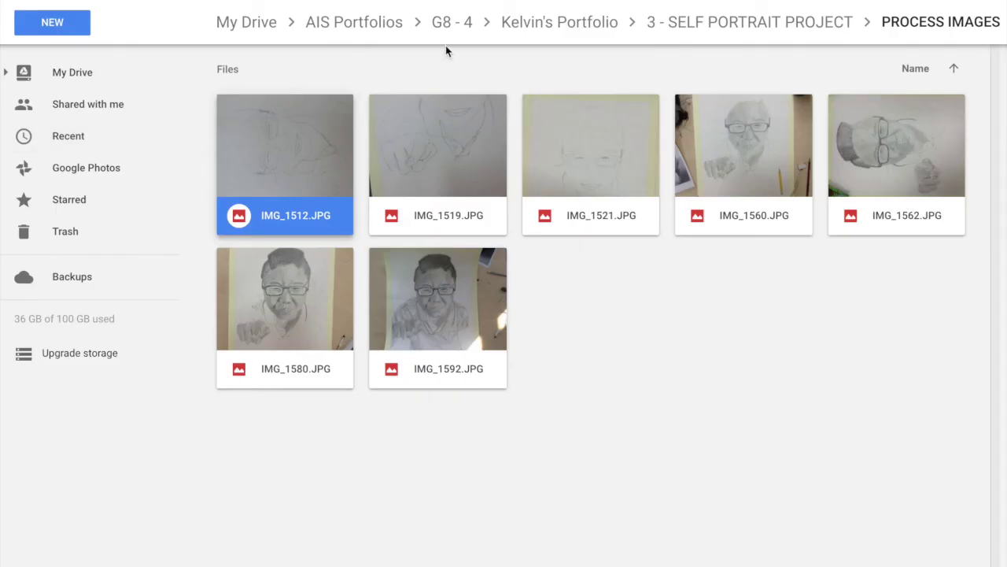
pyautogui.click(694, 343)
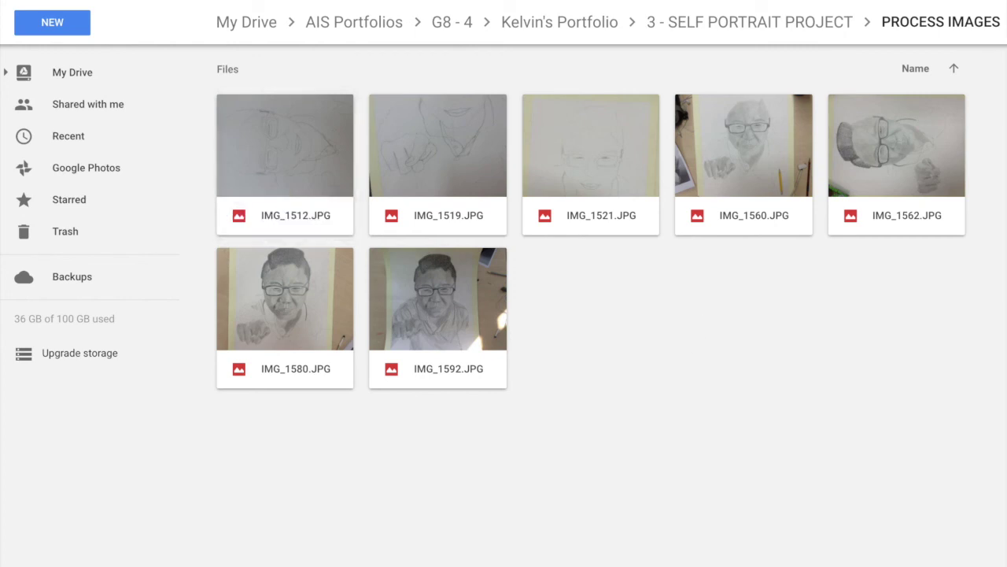